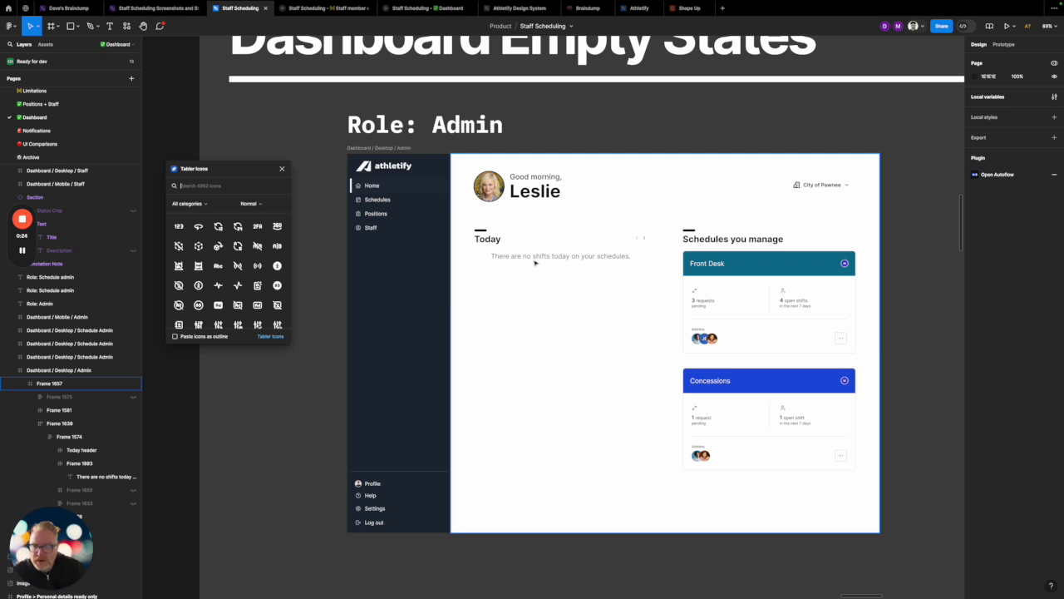
pyautogui.click(567, 141)
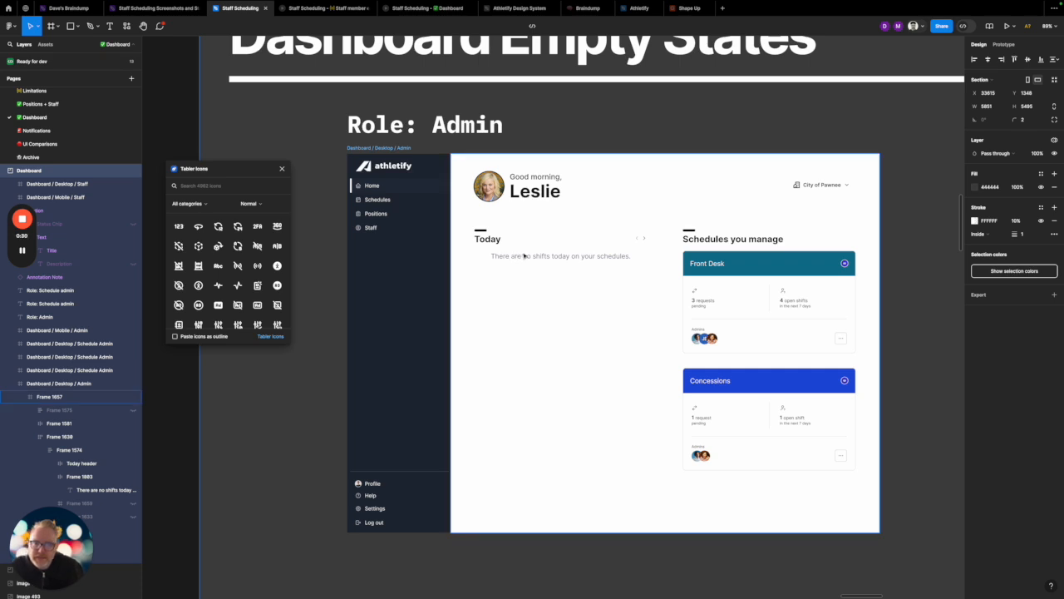
pyautogui.click(177, 398)
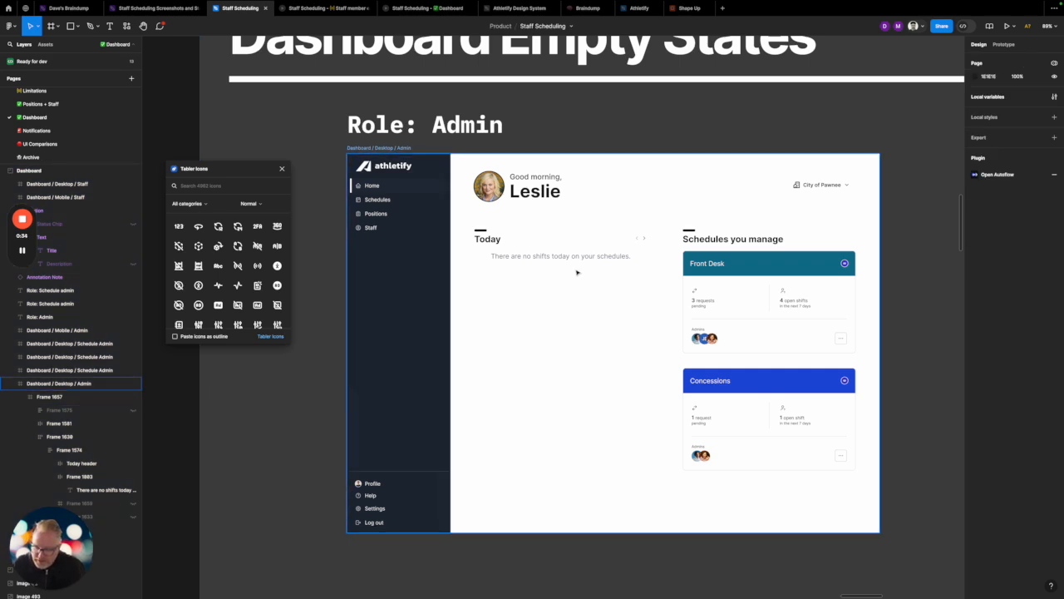
pyautogui.press('super+shift+4')
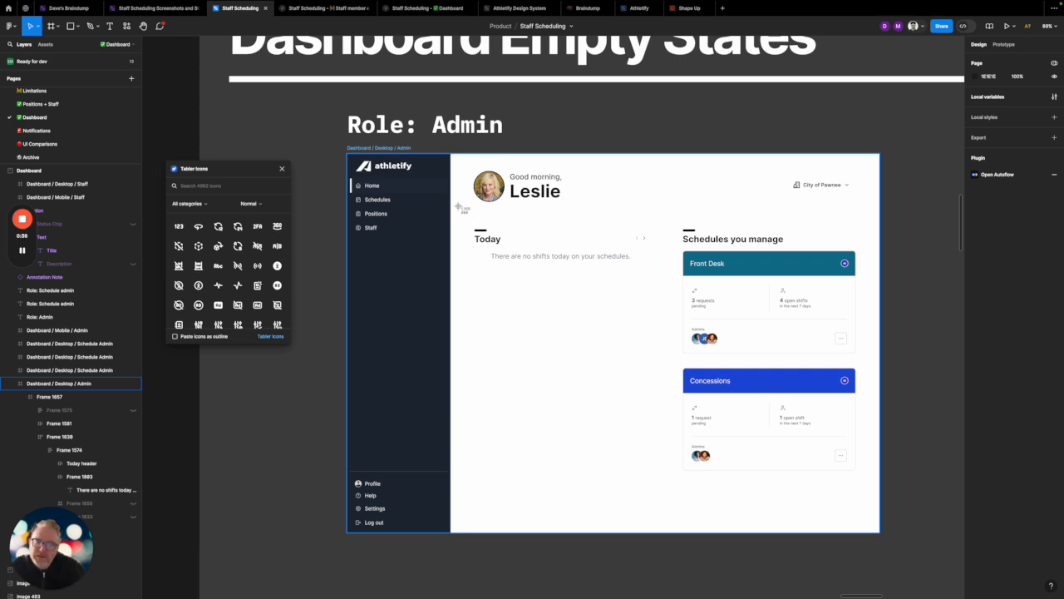
pyautogui.press('Escape')
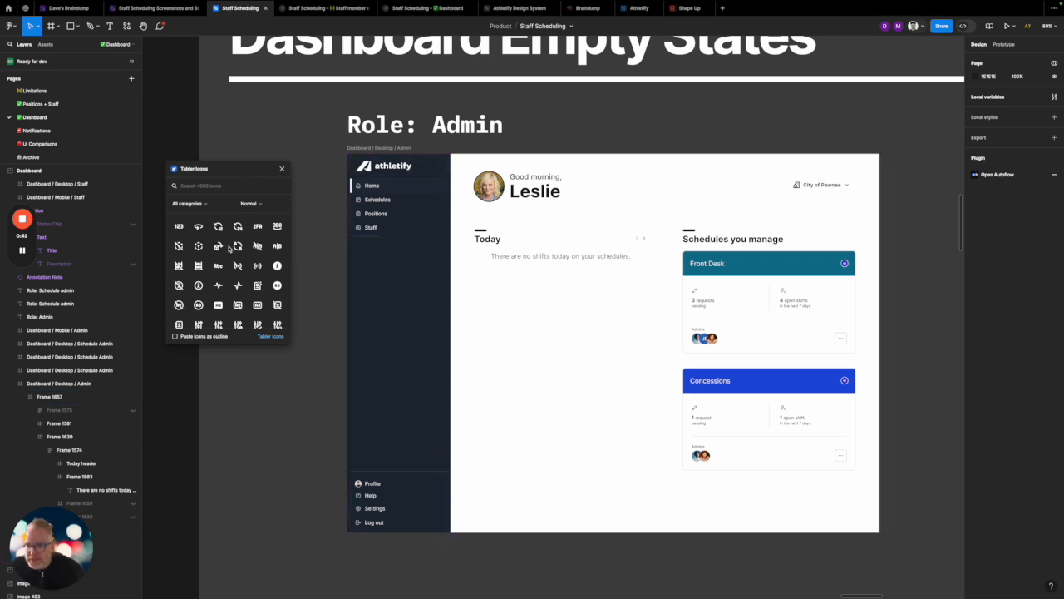
# - Look through the unfiltered icon list in the Tabler Icons plugin
pyautogui.scroll(-4, 229, 248)
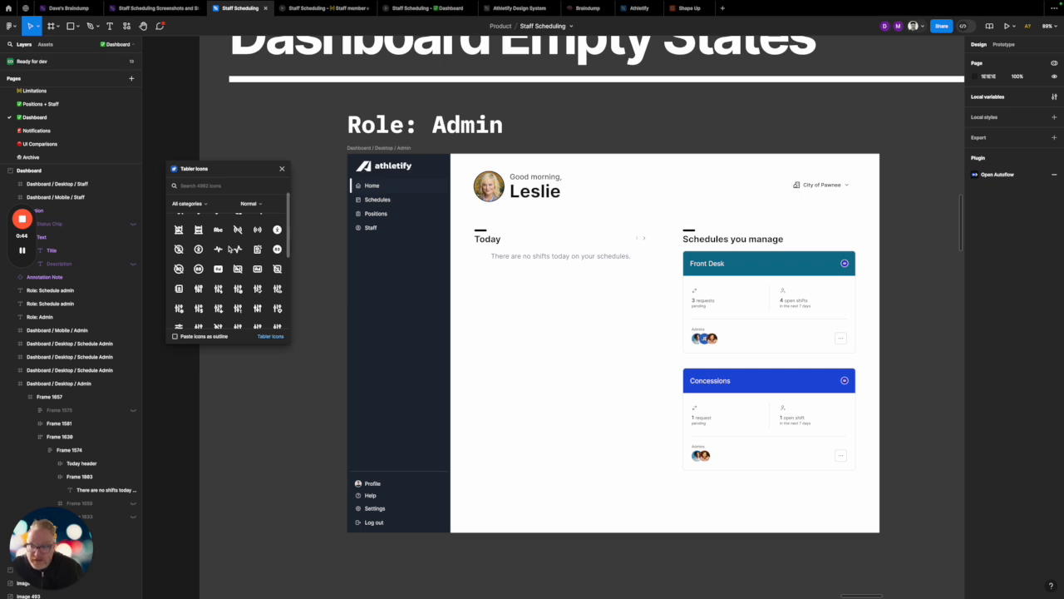
pyautogui.scroll(-10, 228, 249)
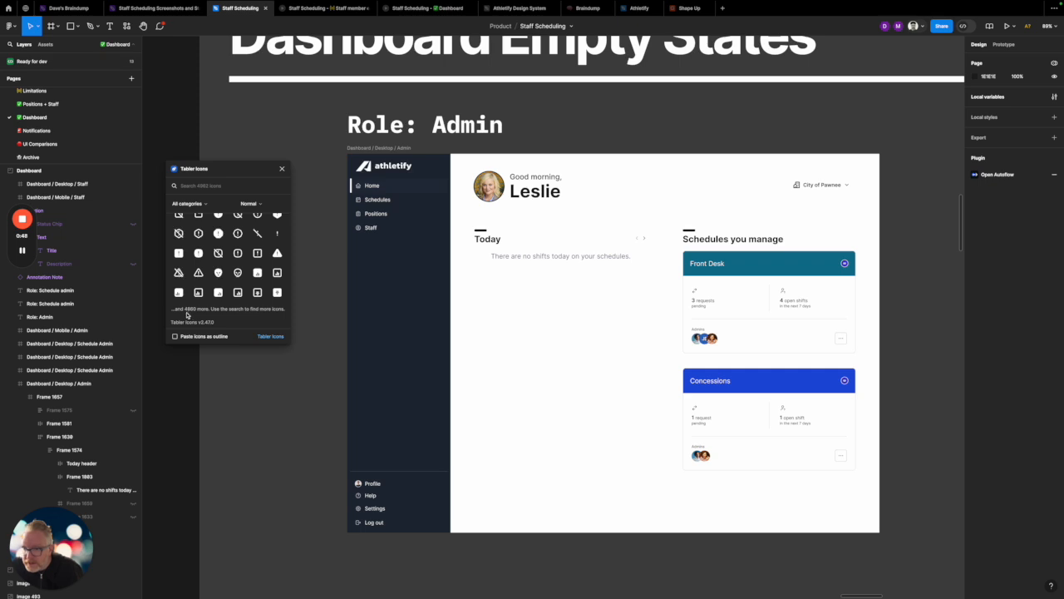
pyautogui.scroll(1, 244, 264)
pyautogui.scroll(10, 245, 262)
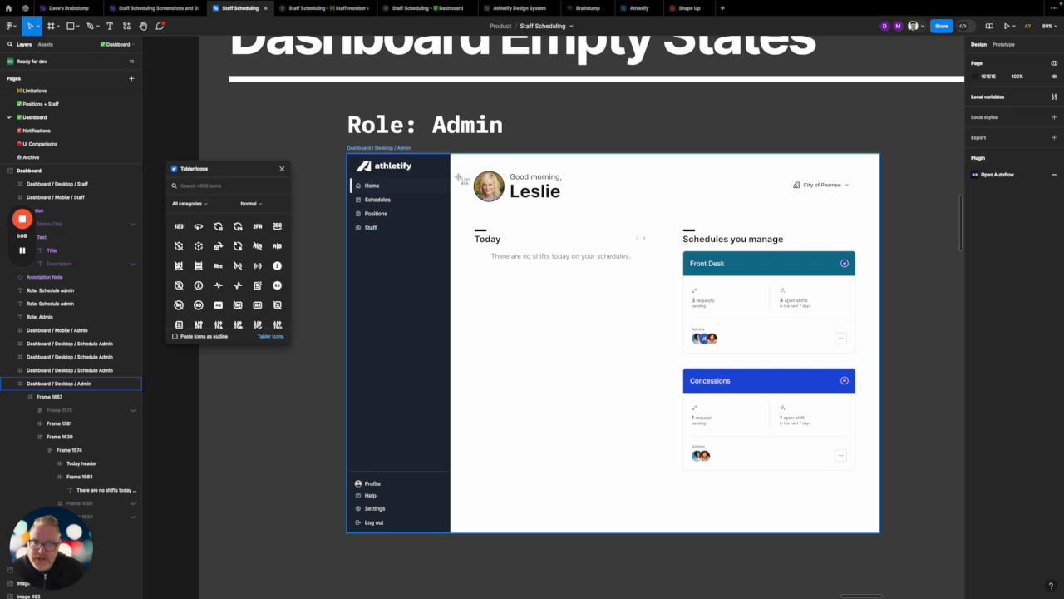
# - Capture a screenshot of the Admin dashboard's greeting and Today area, and attach it to a new prompt in Claude's Athletify project
pyautogui.moveTo(454, 159); pyautogui.dragTo(672, 292)
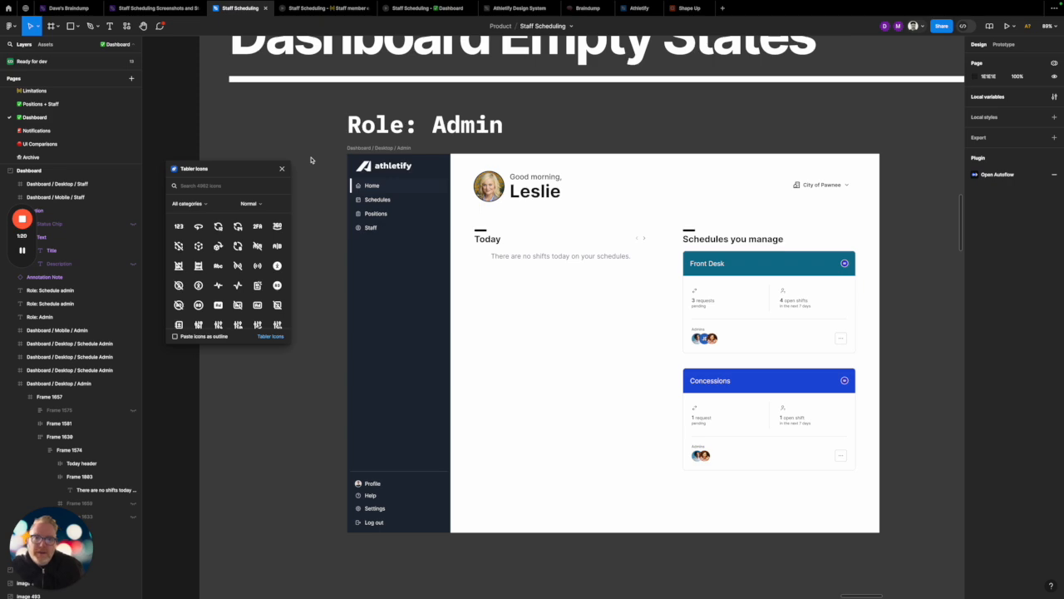
pyautogui.hotkey('ctrl', 'Left')
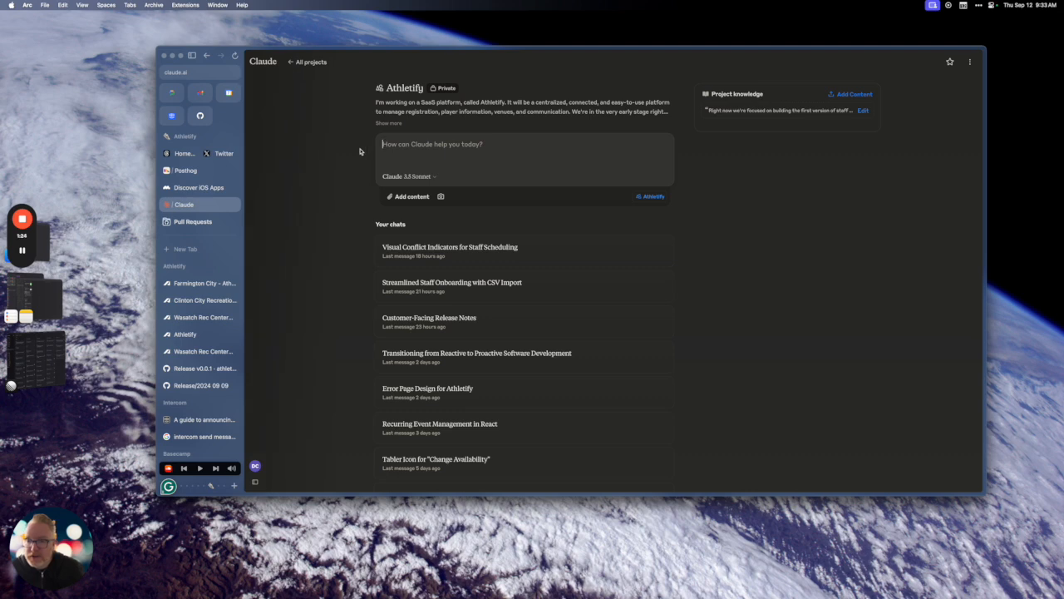
pyautogui.press('super+v')
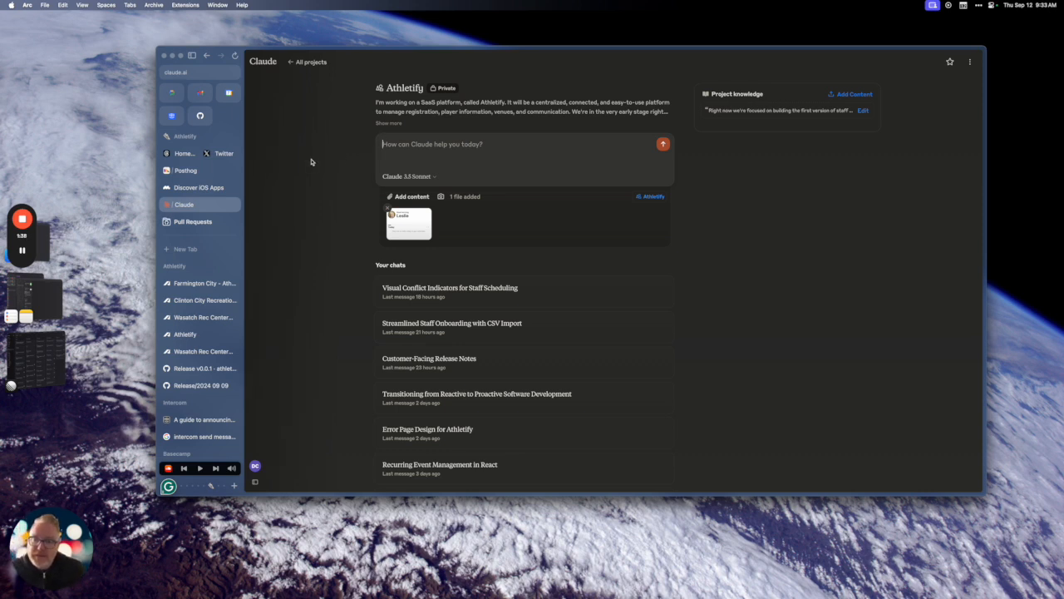
# - Write the prompt "I'm working on designing an empty state for the dashboard and I need an icon to go above the message"
pyautogui.write("I'm working")
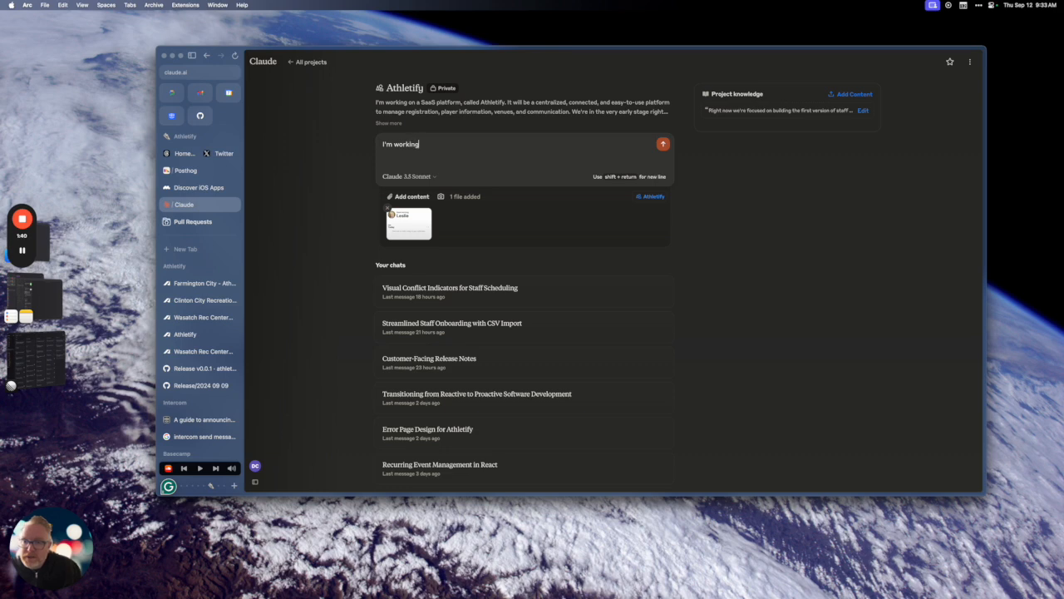
pyautogui.write(' on design')
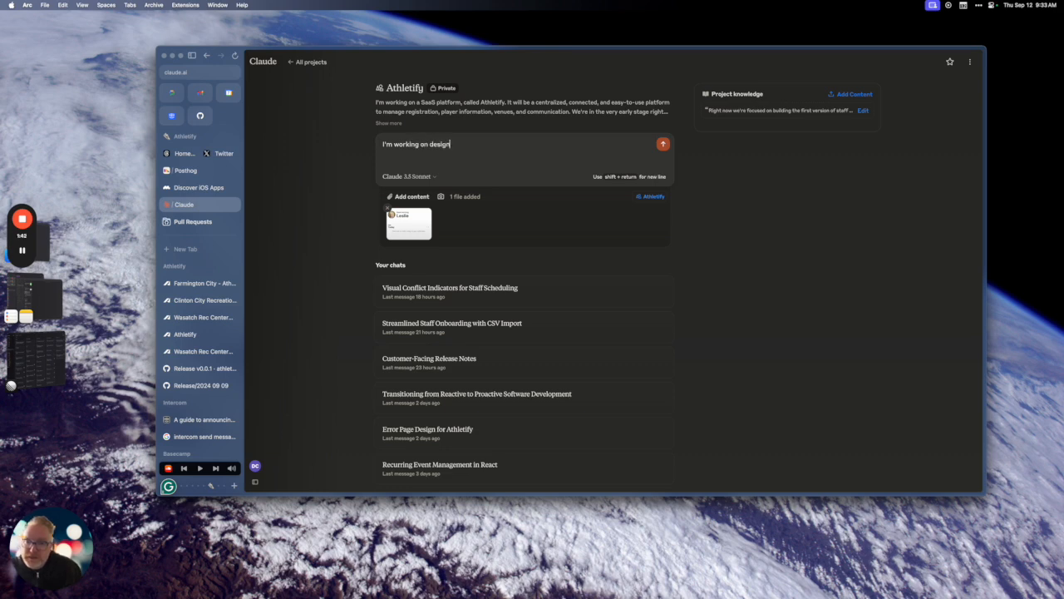
pyautogui.write('ing an errpty state for the dashboard')
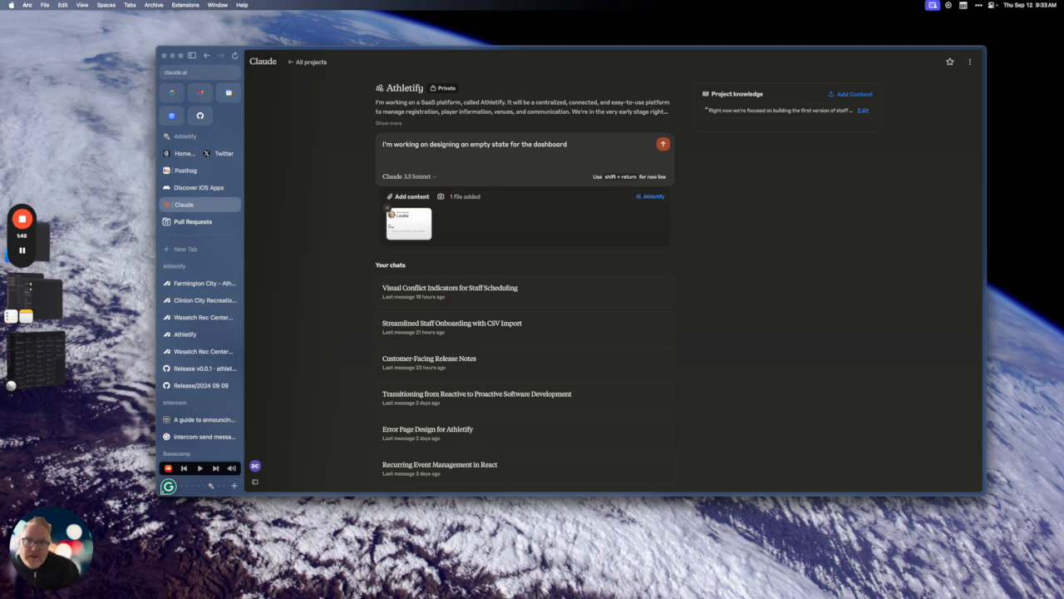
pyautogui.write(' and')
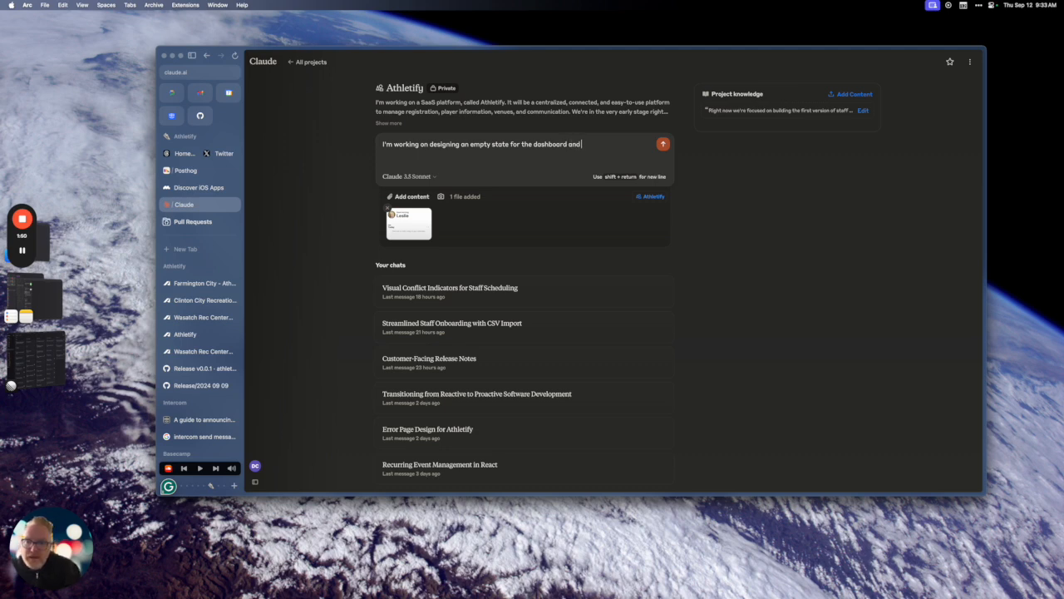
pyautogui.write(' I need')
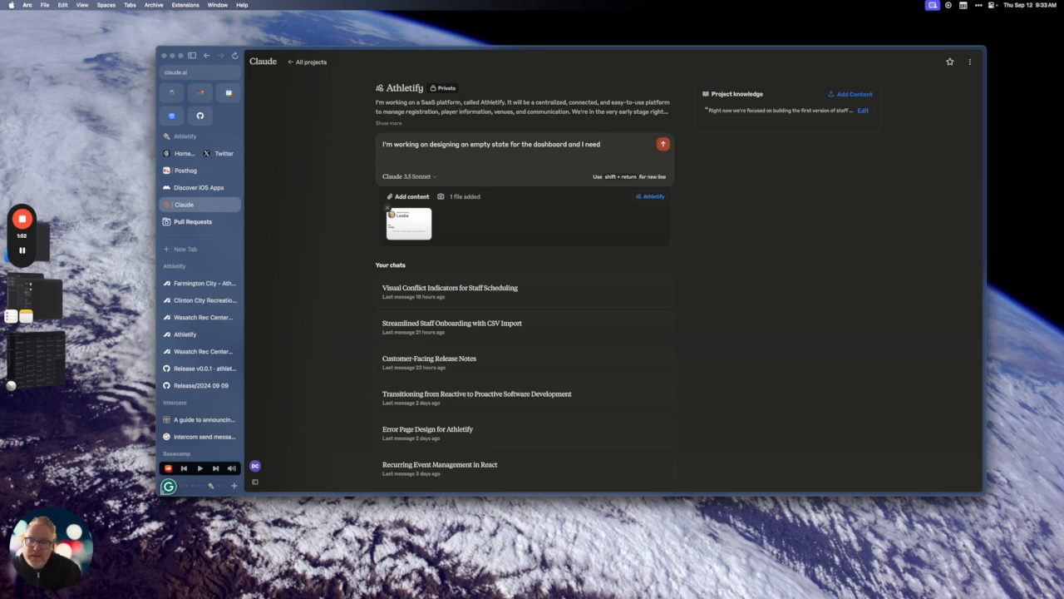
pyautogui.write(' an icon to go above the')
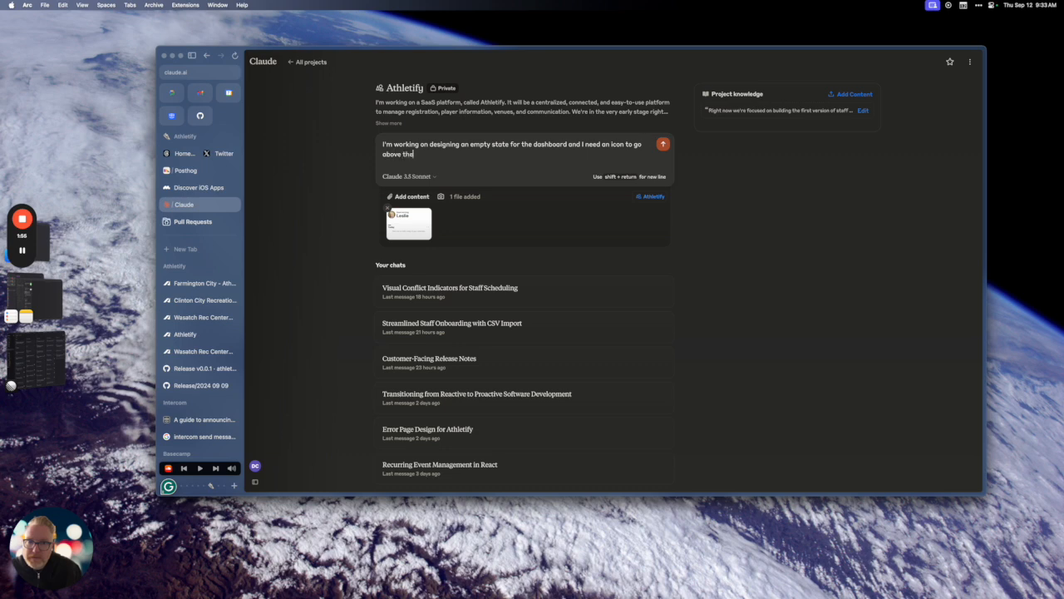
pyautogui.write(' message')
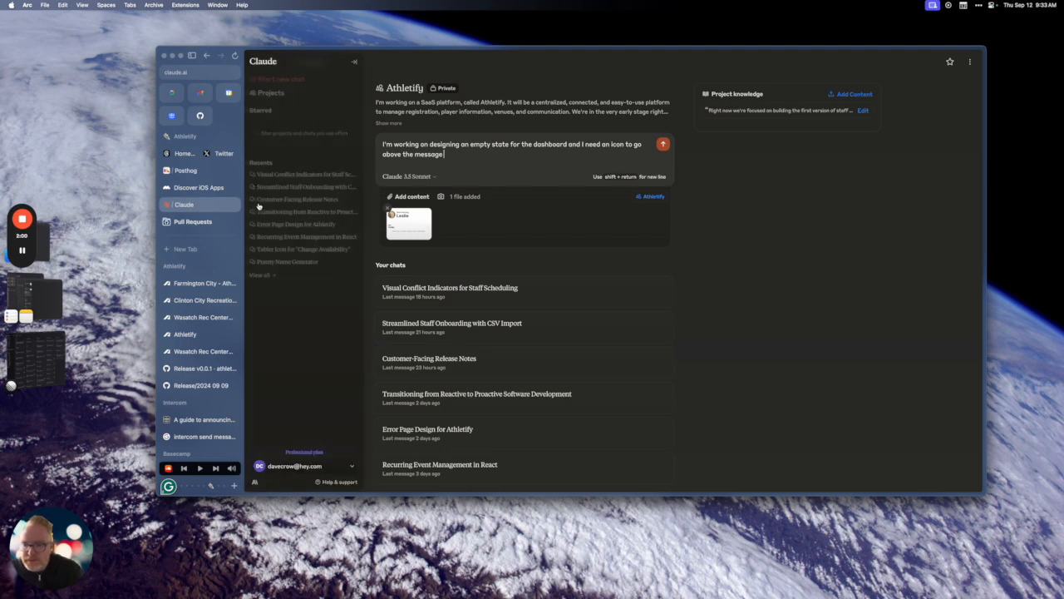
# - Check the wording in the attached screenshot and replace "message" in the prompt with: text "there are no shifts today on your schedules."
pyautogui.click(414, 231)
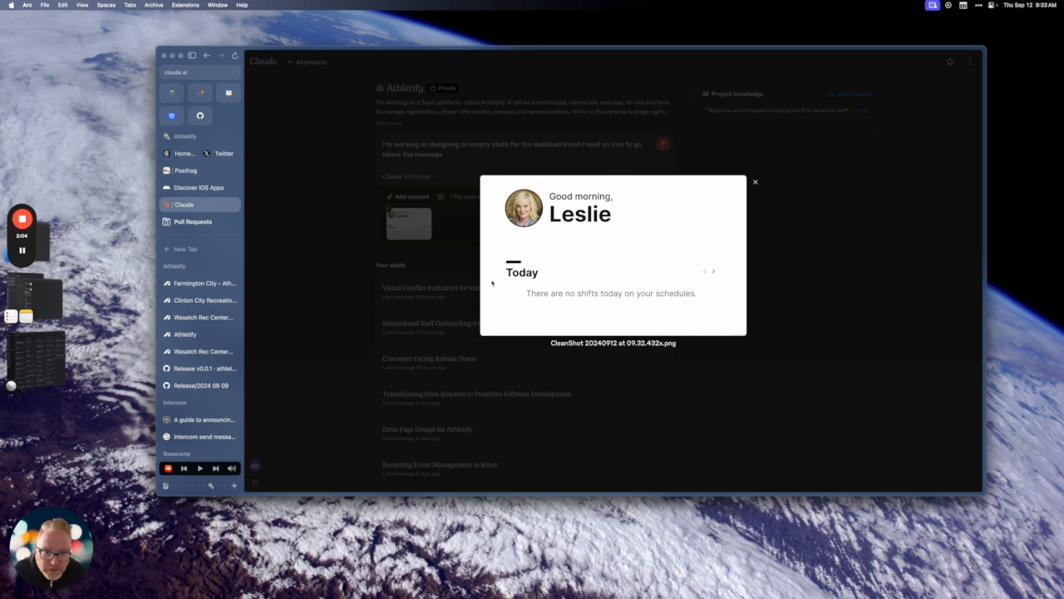
pyautogui.click(388, 254)
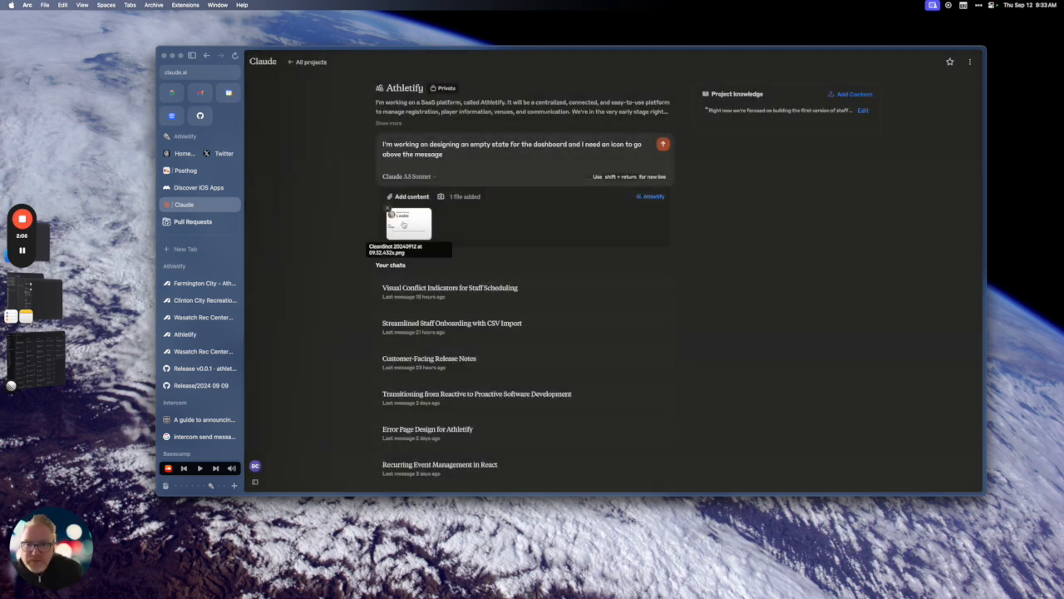
pyautogui.click(456, 155)
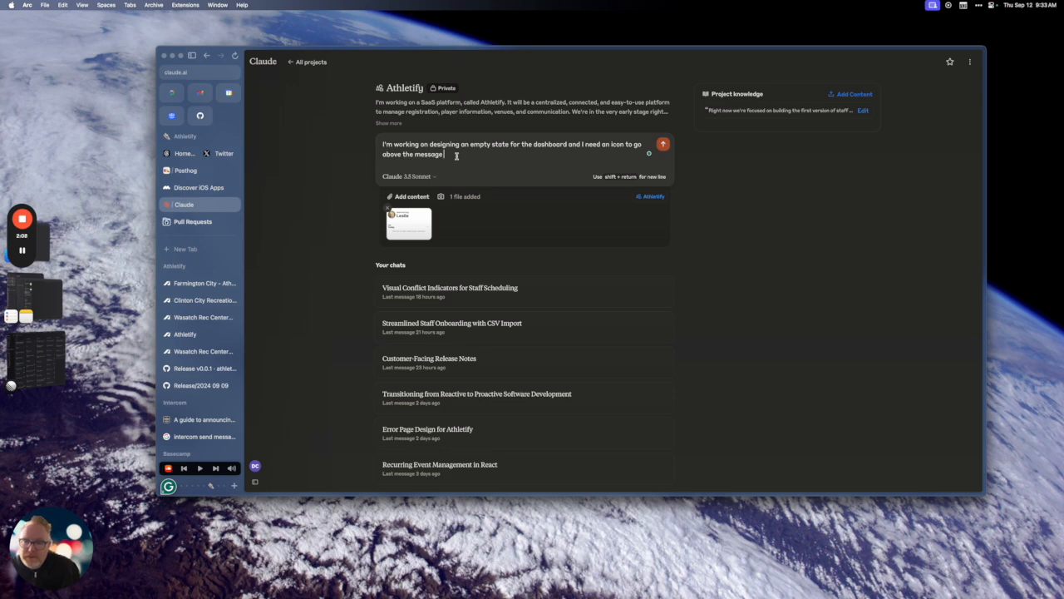
pyautogui.hotkey('alt', 'shift', 'Left')
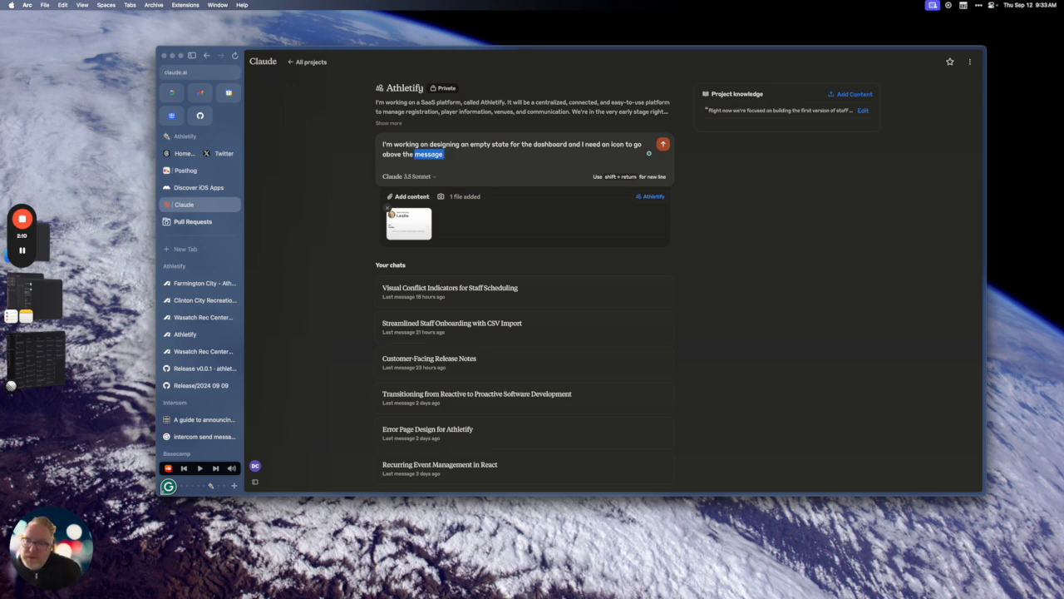
pyautogui.write('the')
pyautogui.press('BackSpace')
pyautogui.press('BackSpace')
pyautogui.write('ext "there a')
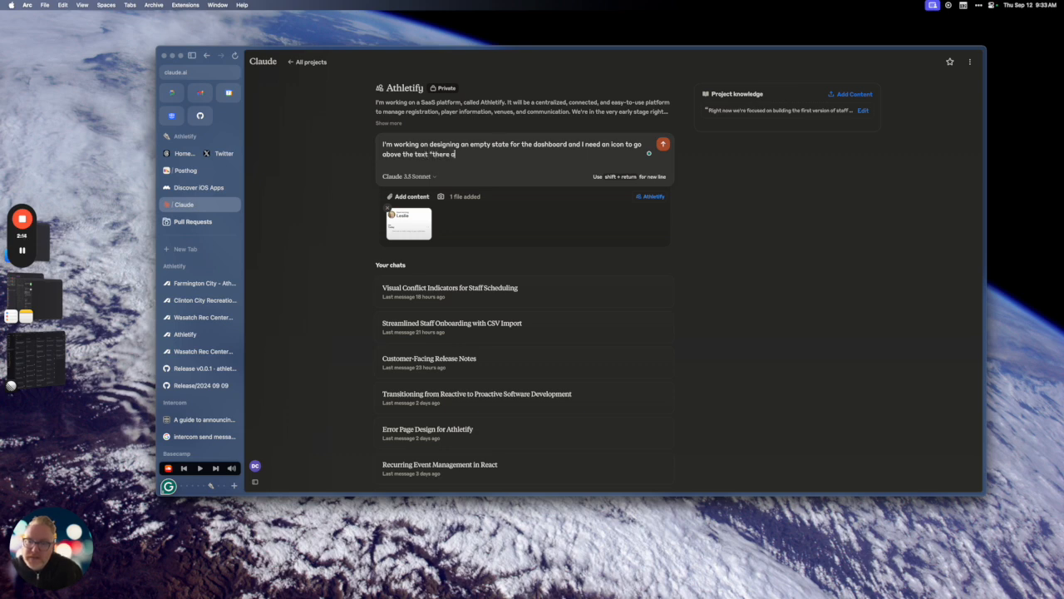
pyautogui.write('re no shifts today or')
pyautogui.write(' your scehd')
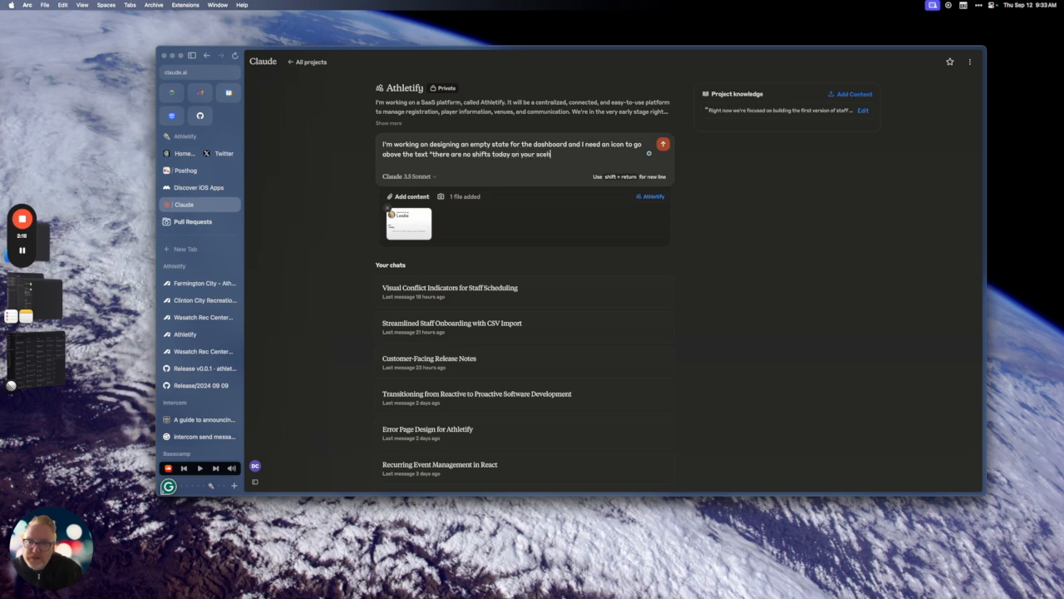
pyautogui.write('hedules." Gi')
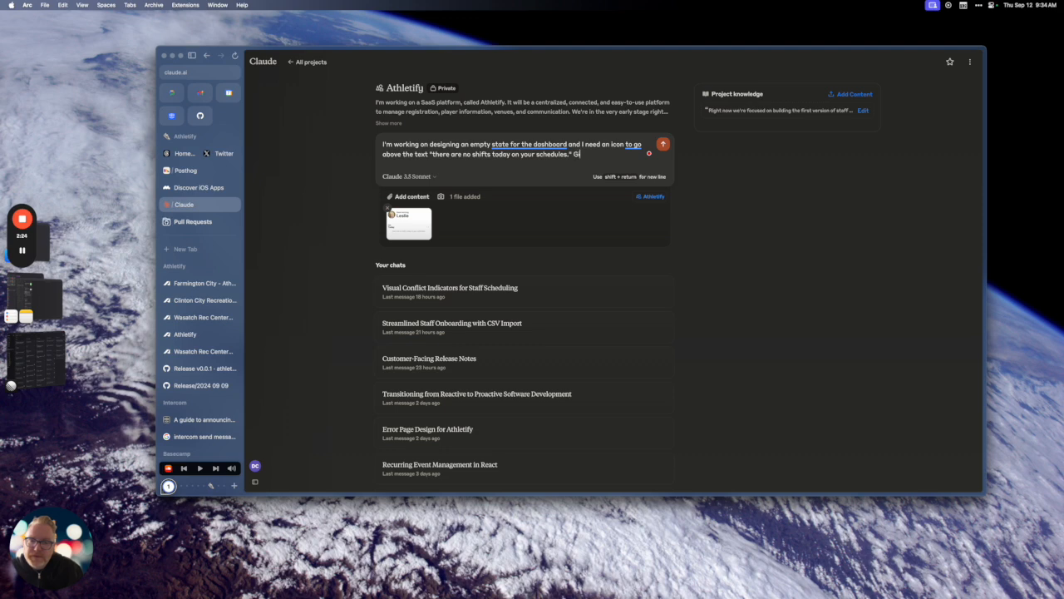
# - Finish the prompt with "Give me ideas from the Tabler icon set." and send it
pyautogui.write('ve me ideas from')
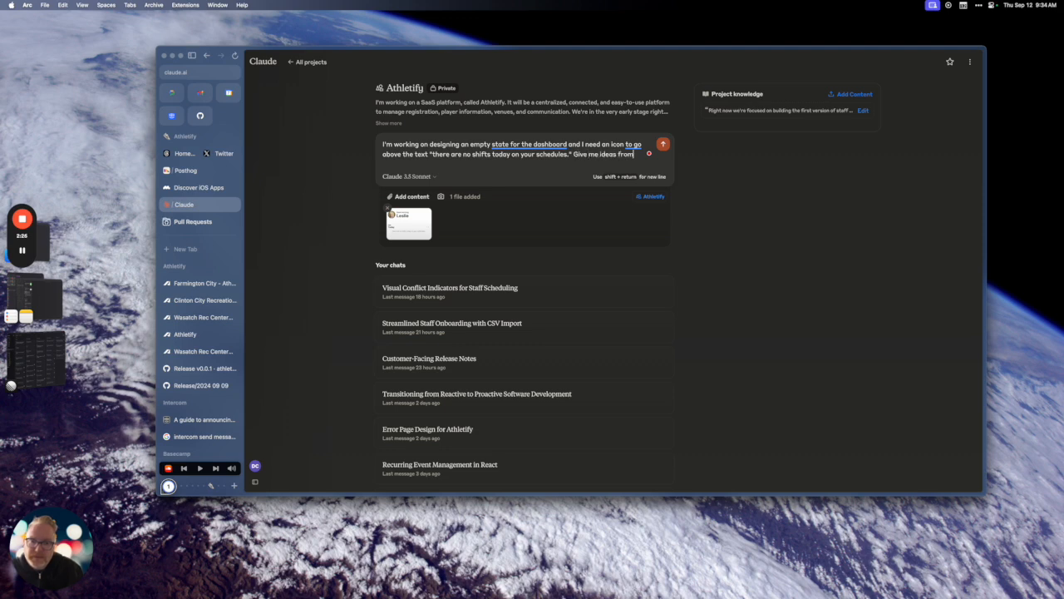
pyautogui.write(' the Tabler icon set')
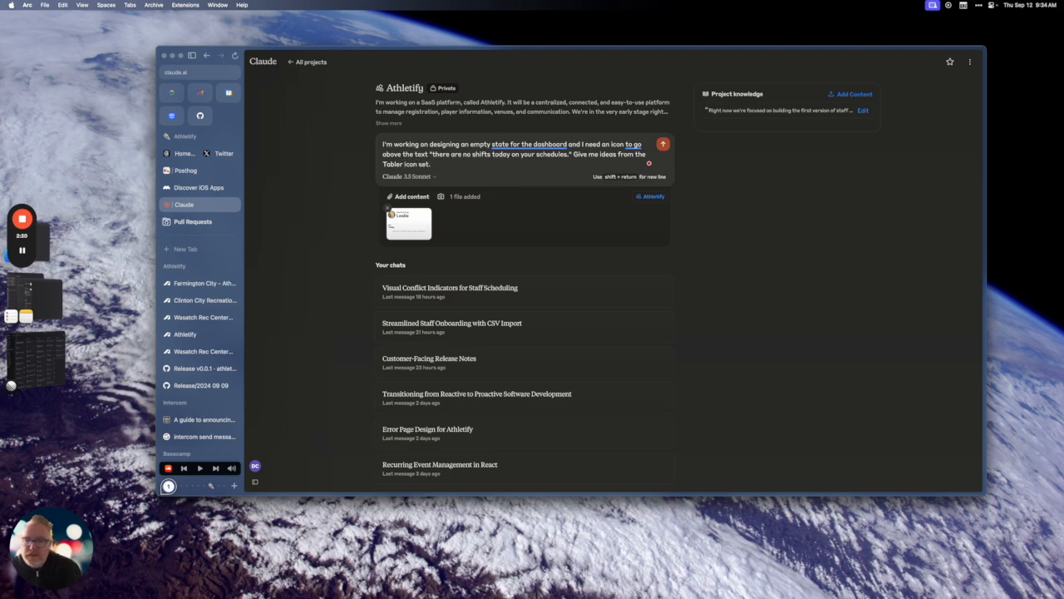
pyautogui.write('.')
pyautogui.press('Return')
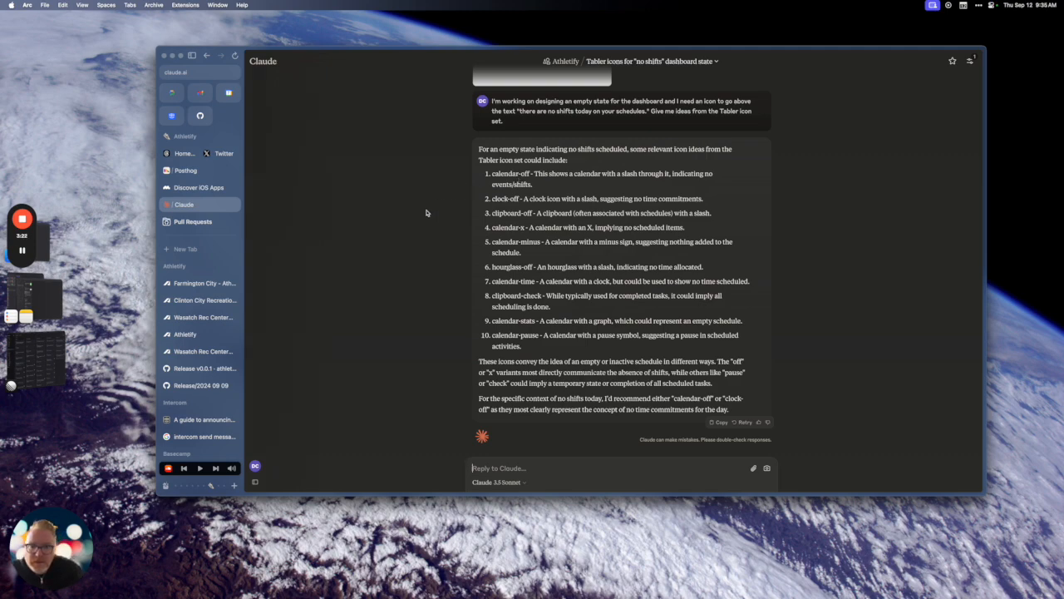
# - Switch back to Figma, search Tabler Icons for "calendar off", and insert the matching icon on the canvas
pyautogui.hotkey('ctrl', 'Right')
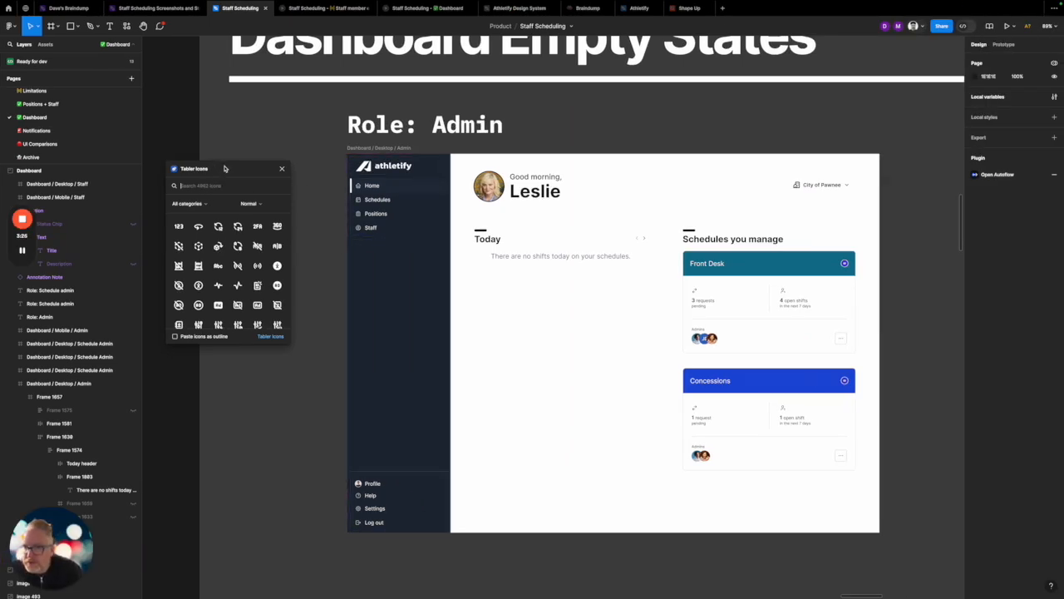
pyautogui.moveTo(224, 168); pyautogui.dragTo(218, 157)
pyautogui.click(199, 175)
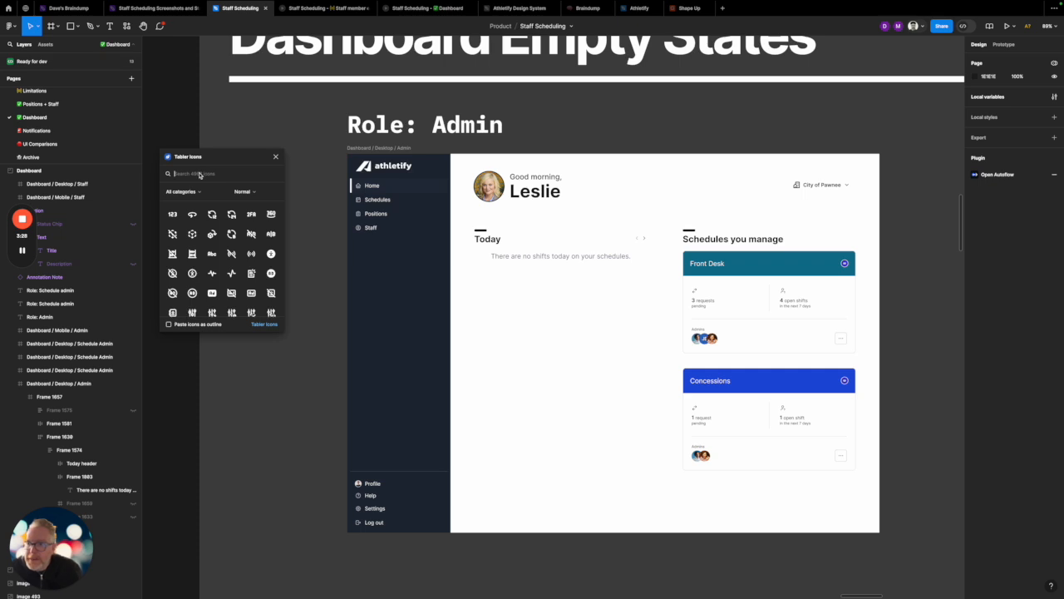
pyautogui.write('calendar c')
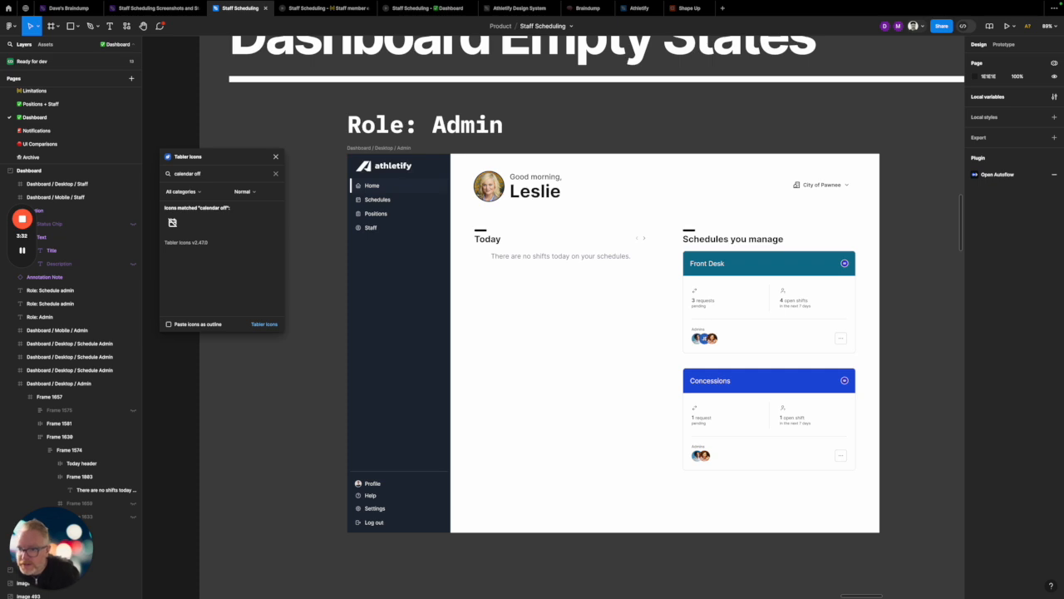
pyautogui.click(172, 223)
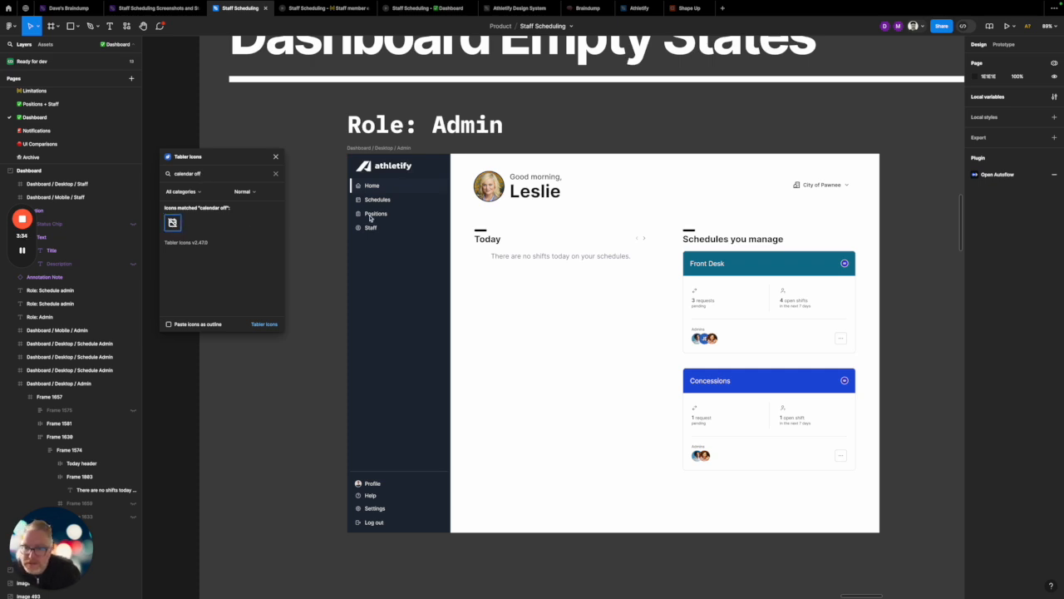
pyautogui.click(305, 297)
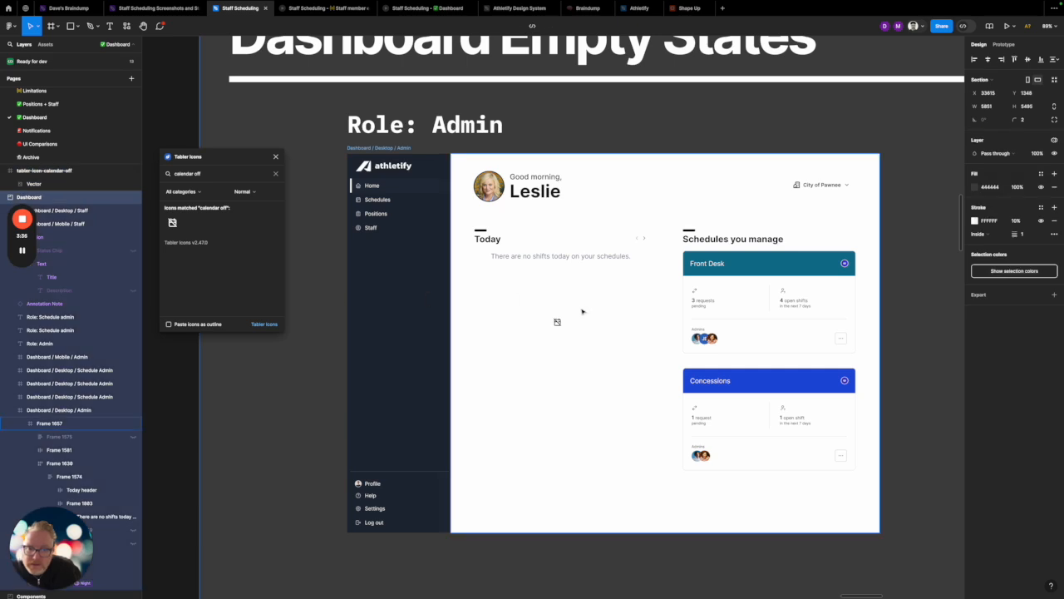
# - Cut the calendar-off icon and paste it into the frame holding the "There are no shifts today on your schedules." text
pyautogui.moveTo(557, 320); pyautogui.dragTo(527, 250)
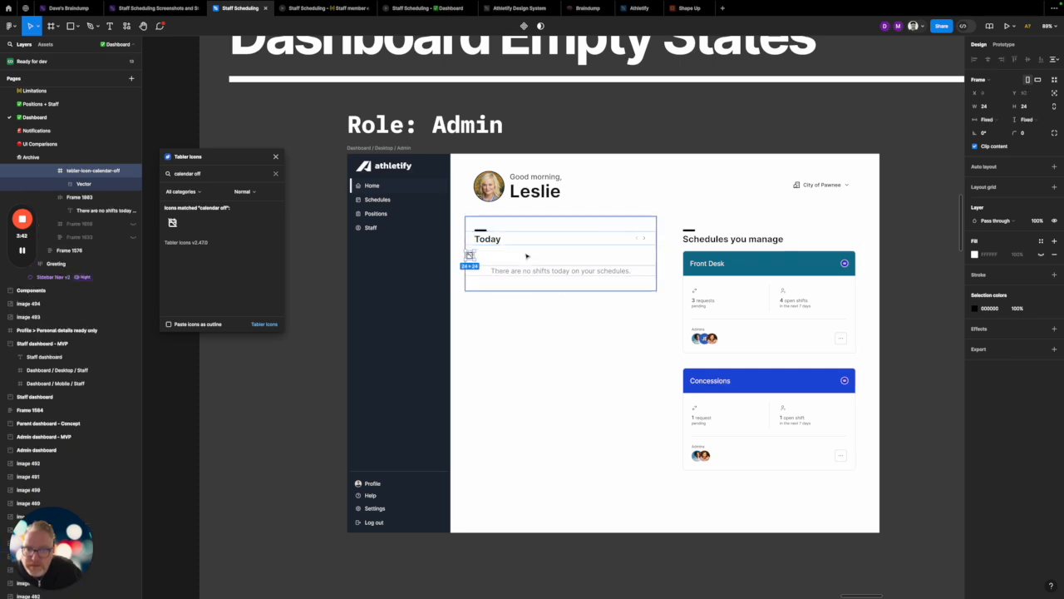
pyautogui.press('Delete')
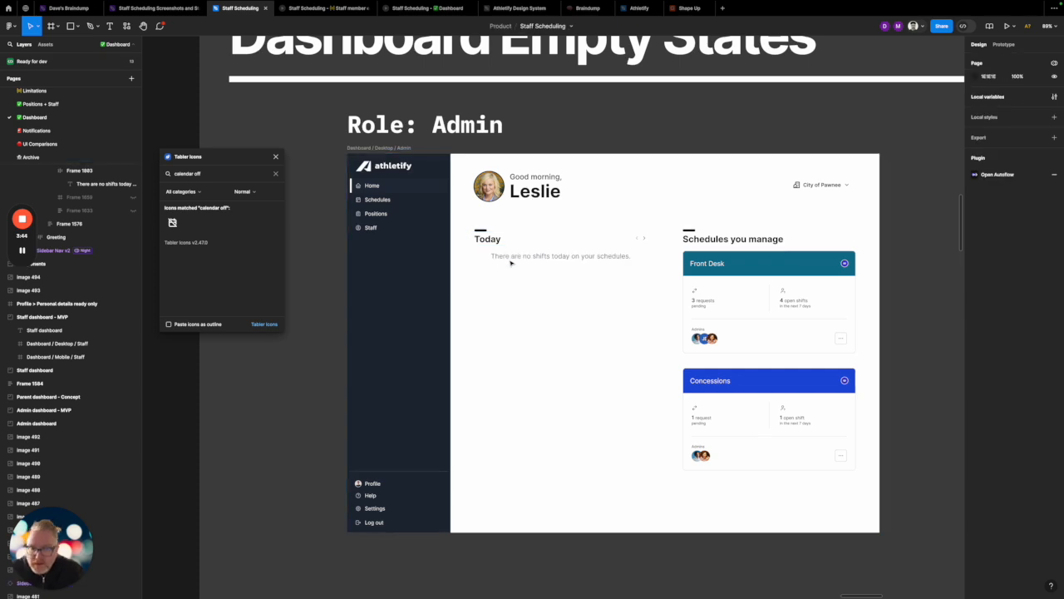
pyautogui.click(516, 256)
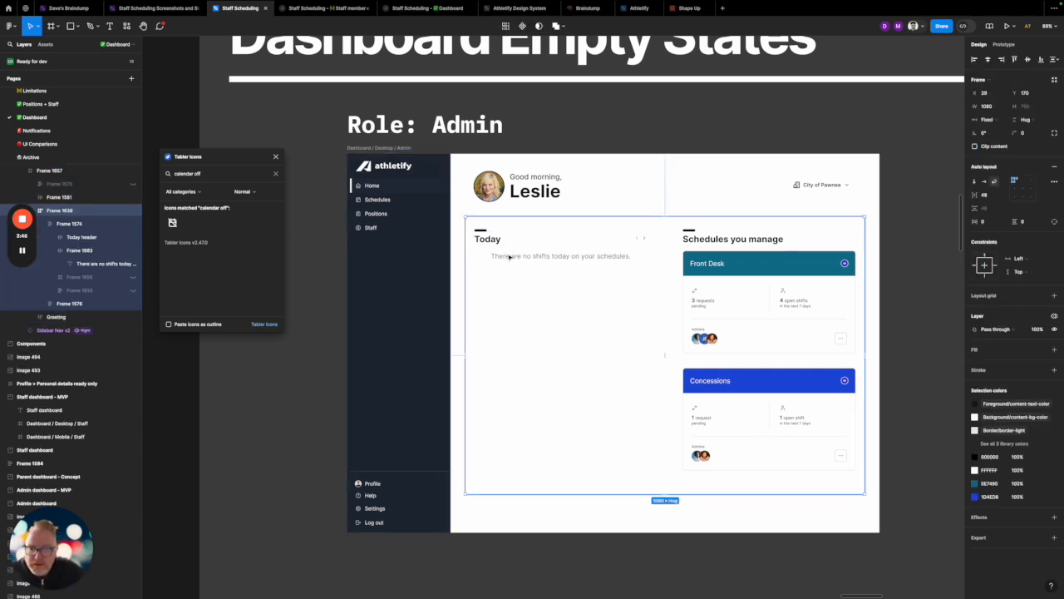
pyautogui.doubleClick(510, 257)
pyautogui.doubleClick(510, 257)
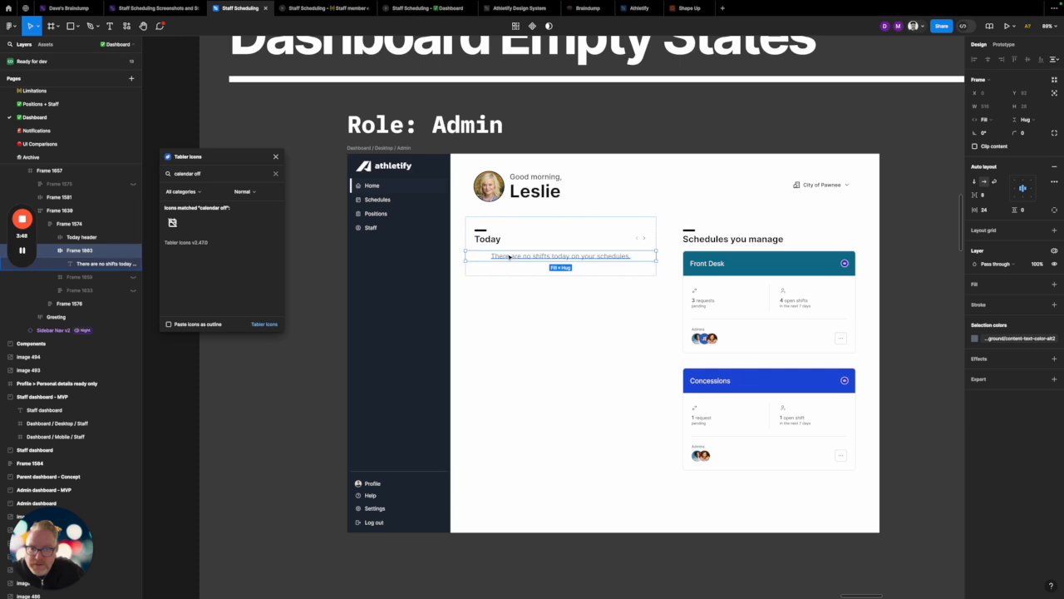
pyautogui.hotkey('ctrl', 'v')
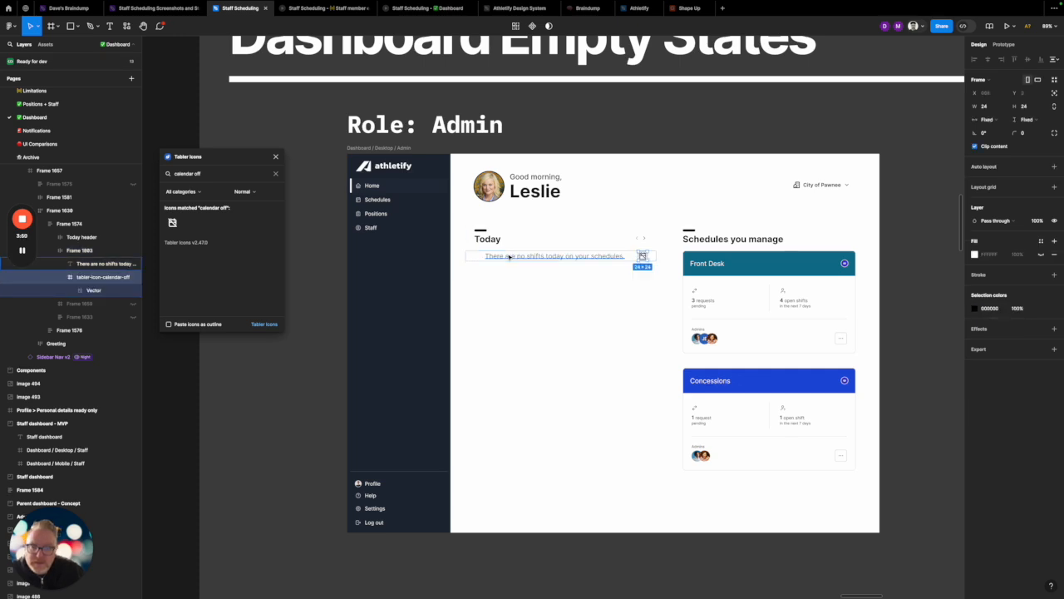
# - Switch the message frame's auto layout to vertical and move the calendar-off icon above the text
pyautogui.hotkey('shift', 'a')
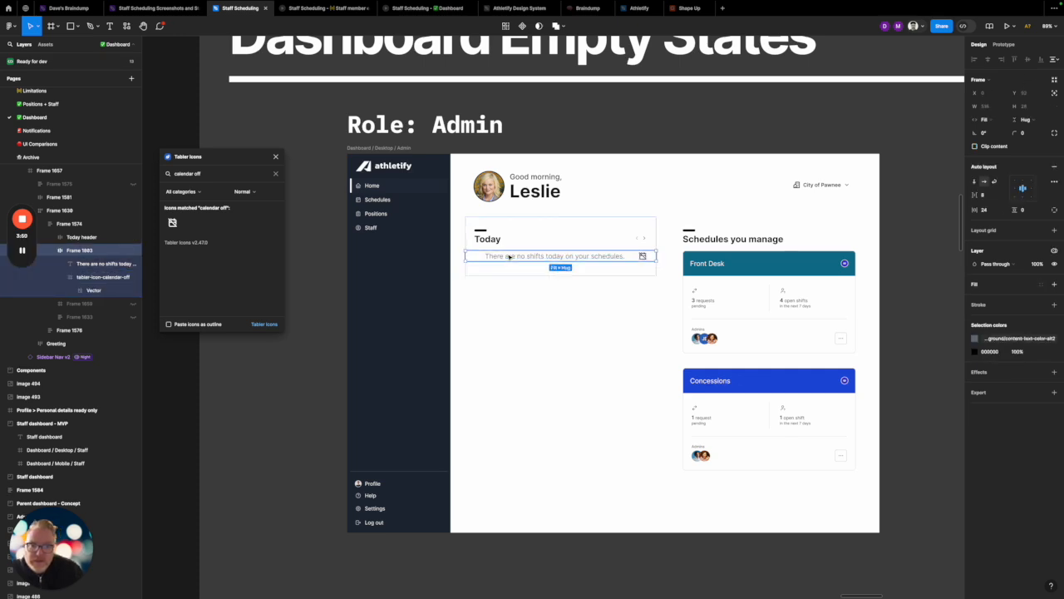
pyautogui.click(977, 181)
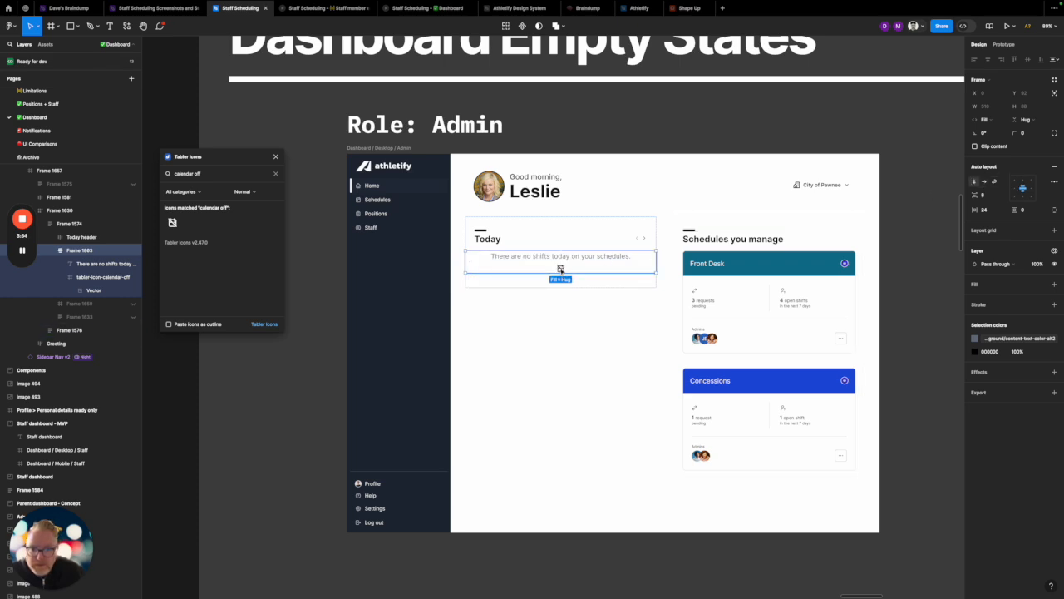
pyautogui.click(560, 268)
pyautogui.press('Up')
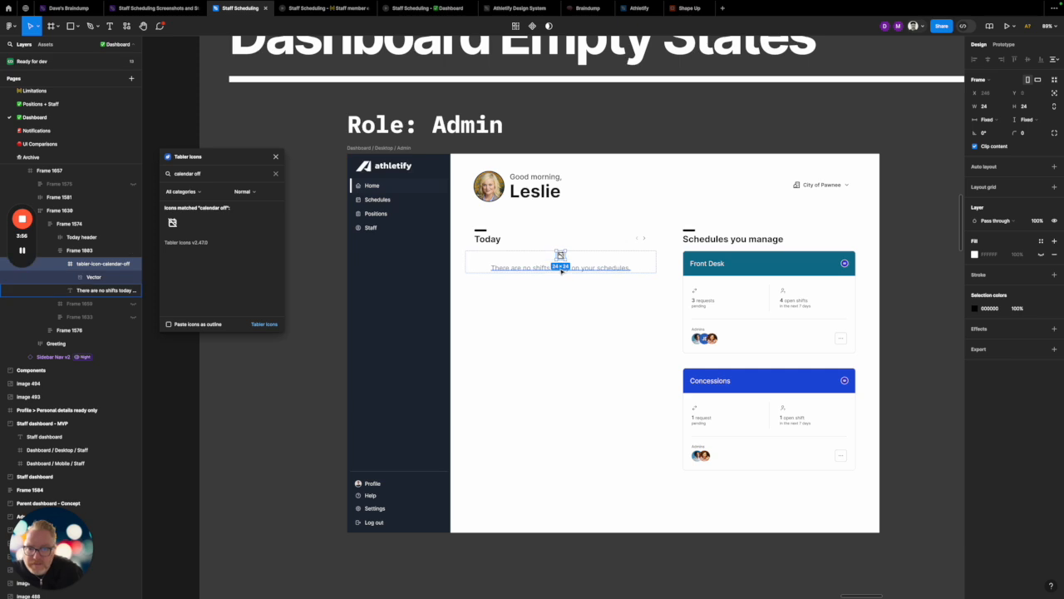
pyautogui.click(606, 137)
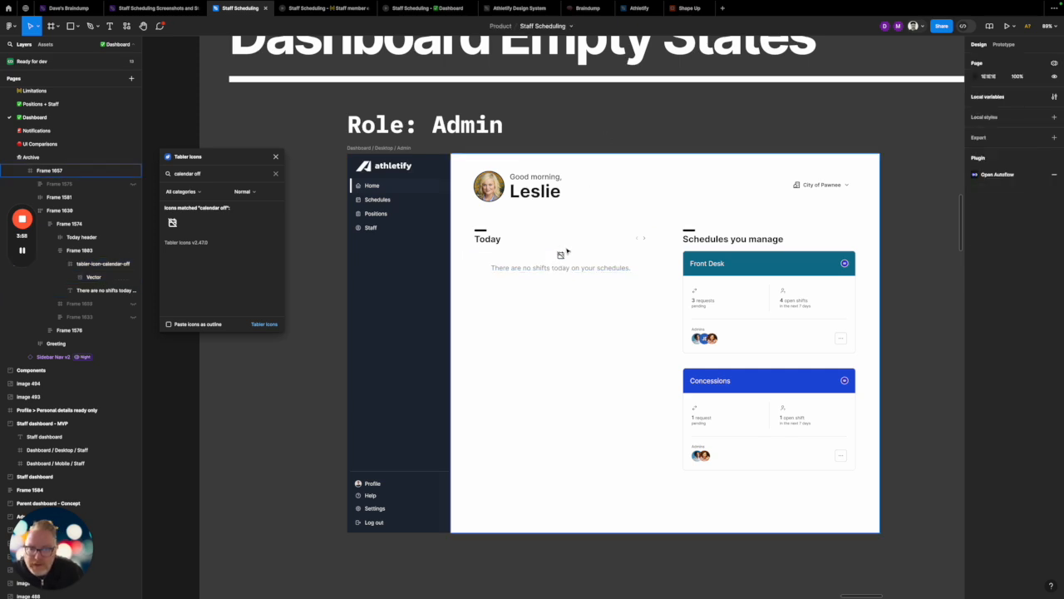
pyautogui.click(311, 245)
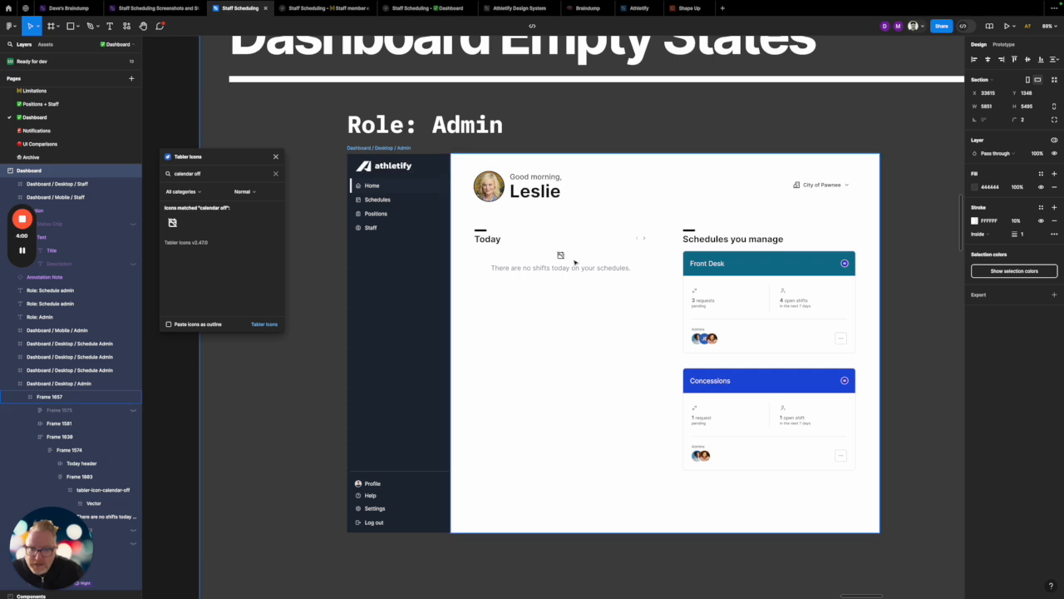
pyautogui.click(575, 260)
pyautogui.hotkey('shift', '2')
pyautogui.scroll(2, 574, 262)
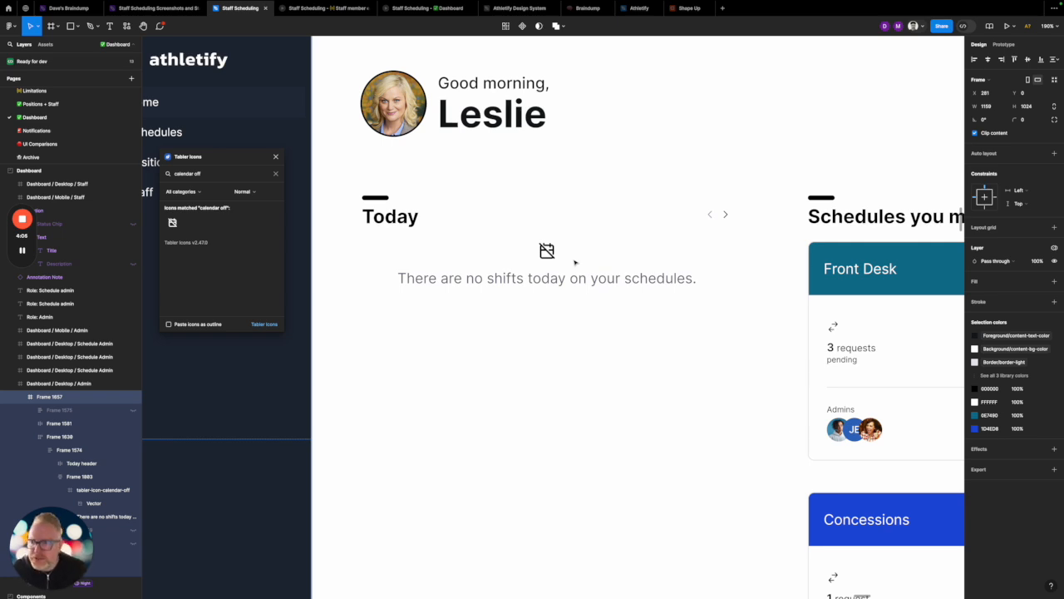
pyautogui.scroll(-3, 574, 262)
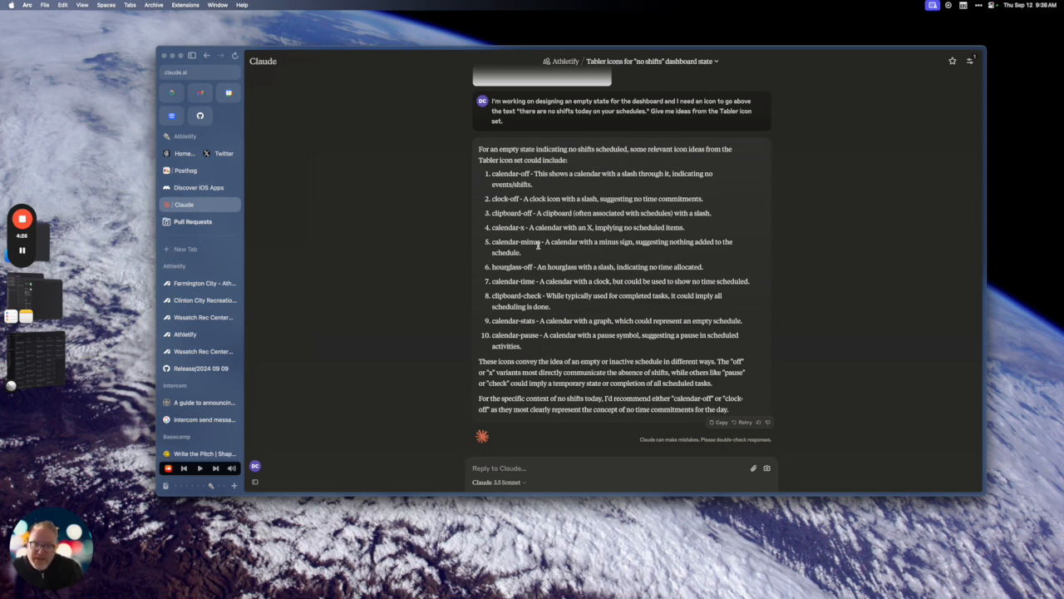
# - Return from Claude's icon suggestions to Figma and move the Tabler Icons plugin window off the dashboard's navigation items
pyautogui.hotkey('ctrl', 'Right')
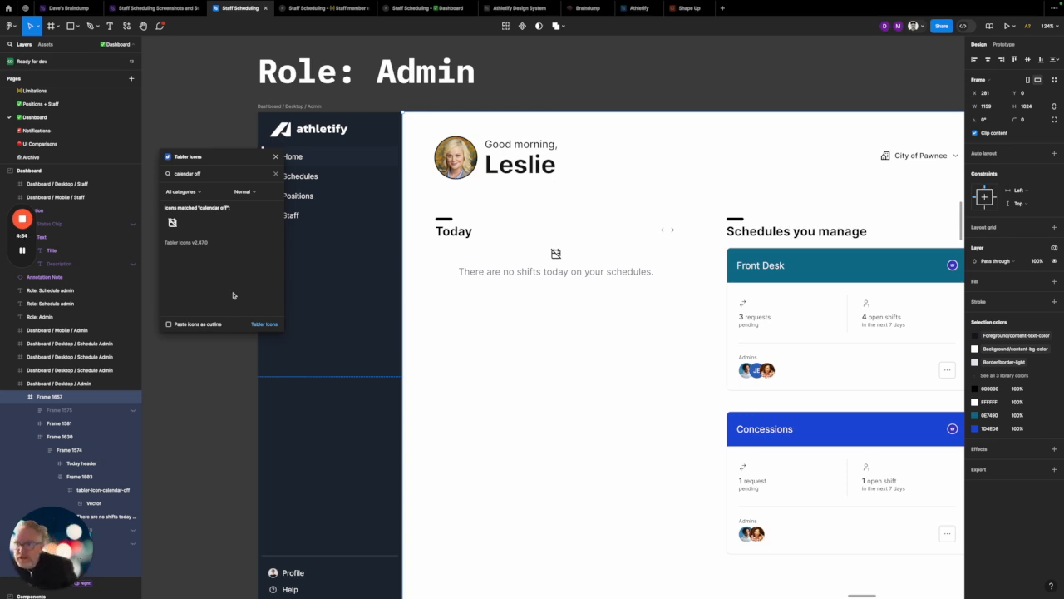
pyautogui.moveTo(233, 162); pyautogui.dragTo(218, 147)
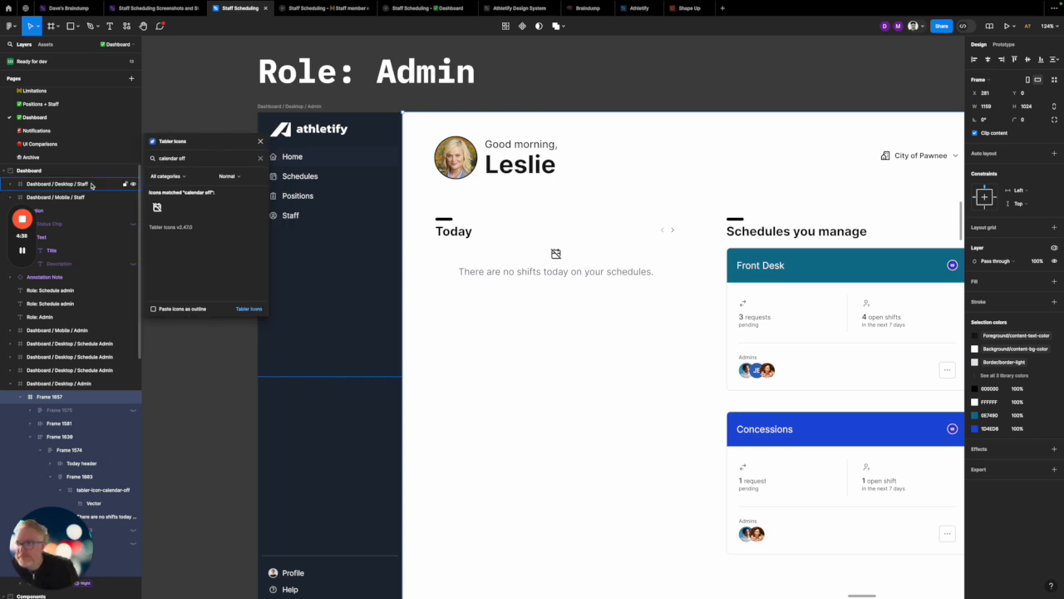